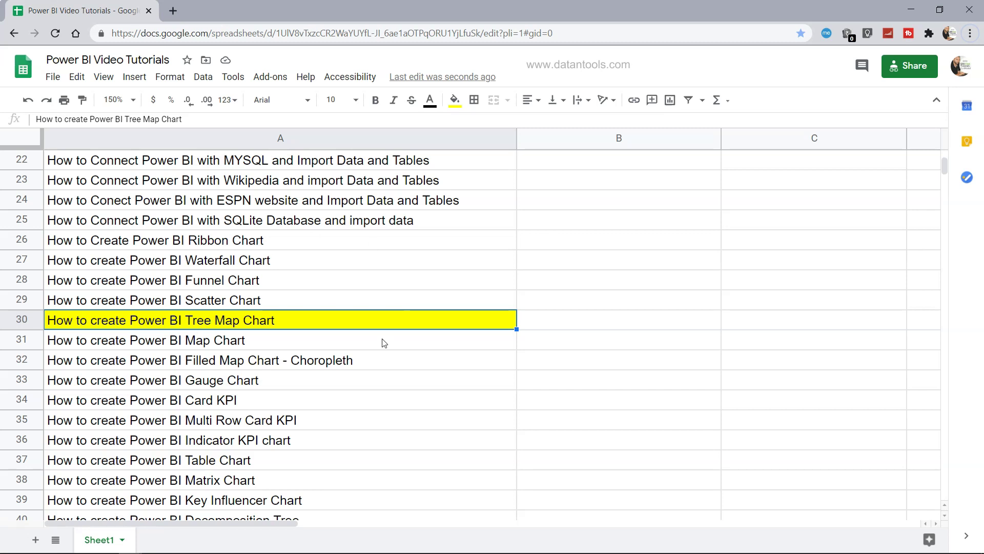
pyautogui.scroll(2, 383, 343)
pyautogui.scroll(1, 383, 343)
pyautogui.scroll(1, 383, 343)
pyautogui.scroll(2, 383, 343)
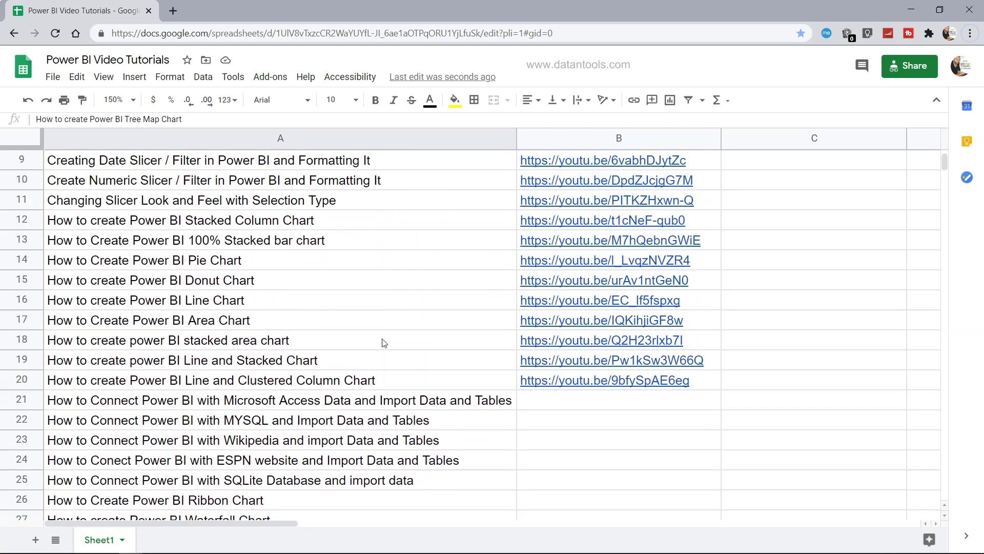
pyautogui.scroll(2, 383, 344)
pyautogui.scroll(3, 384, 343)
pyautogui.scroll(-1, 383, 343)
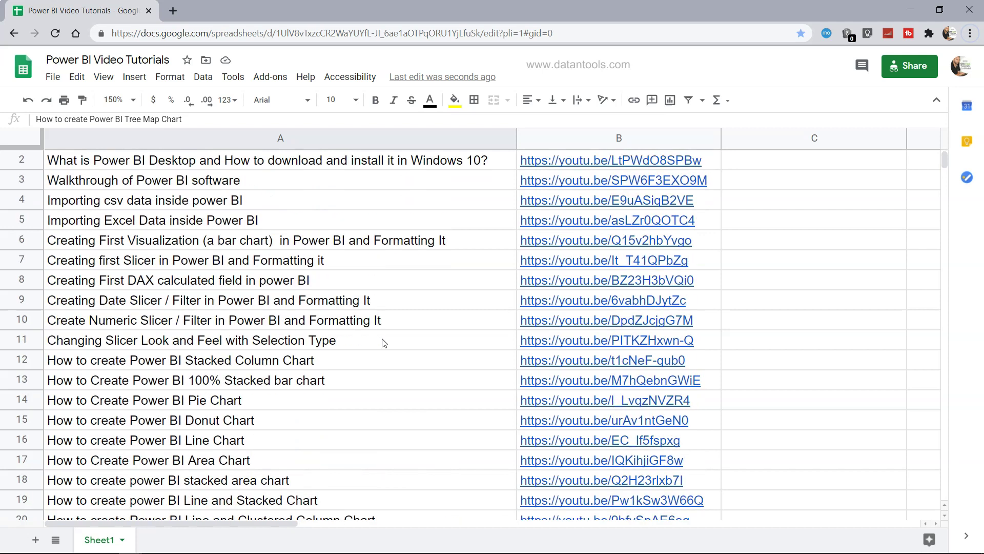
pyautogui.scroll(-2, 383, 343)
pyautogui.scroll(-2, 383, 343)
pyautogui.scroll(-3, 382, 343)
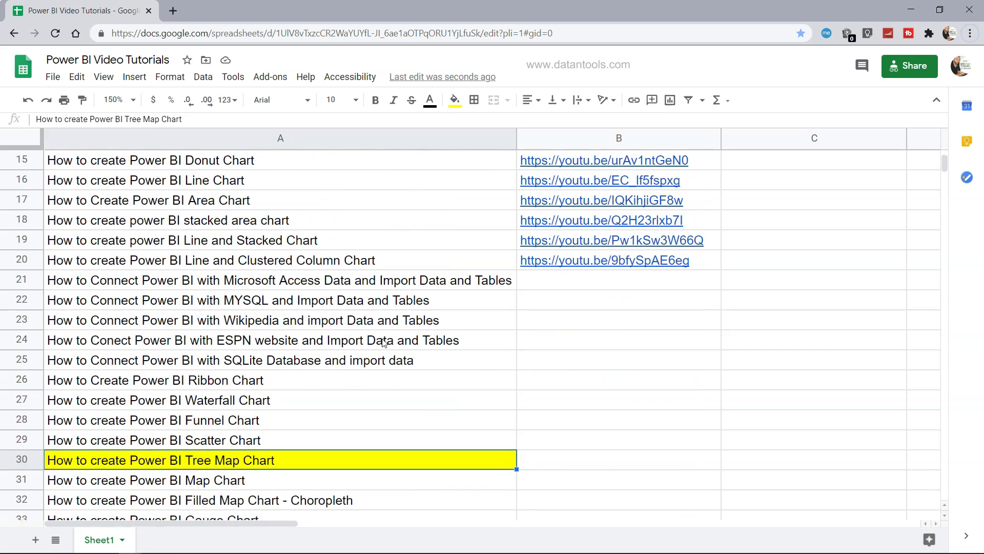
pyautogui.scroll(-1, 383, 343)
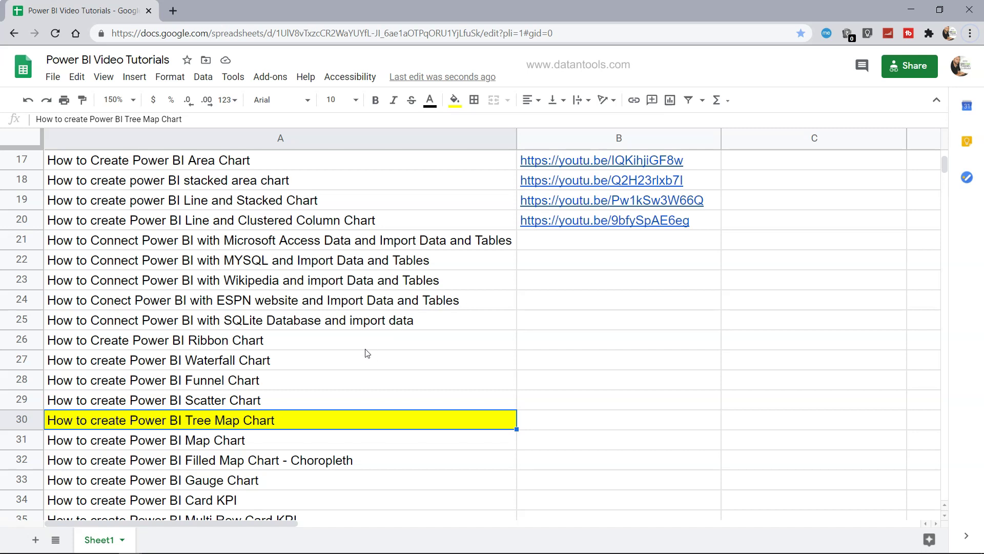
pyautogui.scroll(-1, 366, 352)
pyautogui.scroll(-3, 366, 353)
pyautogui.scroll(-3, 366, 353)
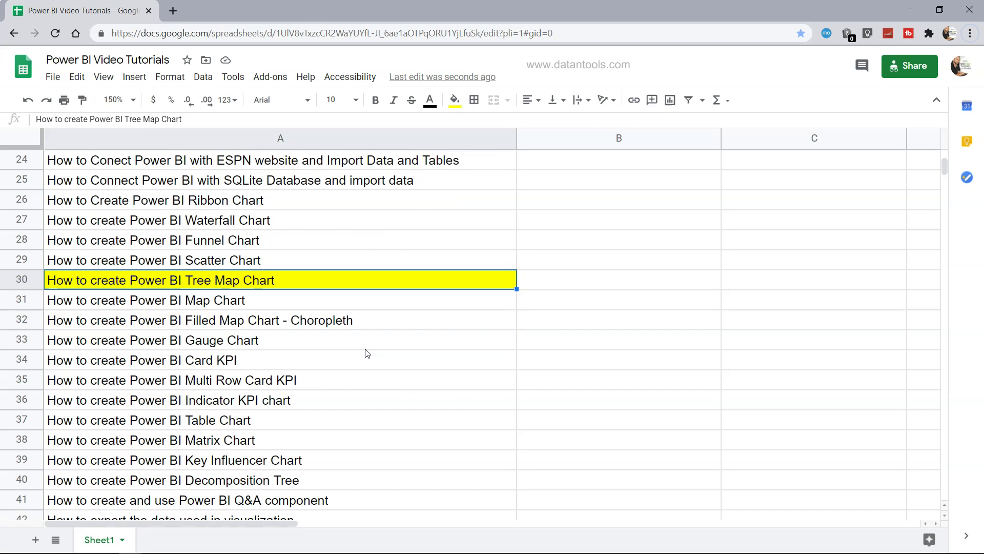
pyautogui.scroll(-1, 366, 353)
pyautogui.scroll(1, 366, 353)
pyautogui.scroll(1, 367, 354)
pyautogui.scroll(1, 366, 353)
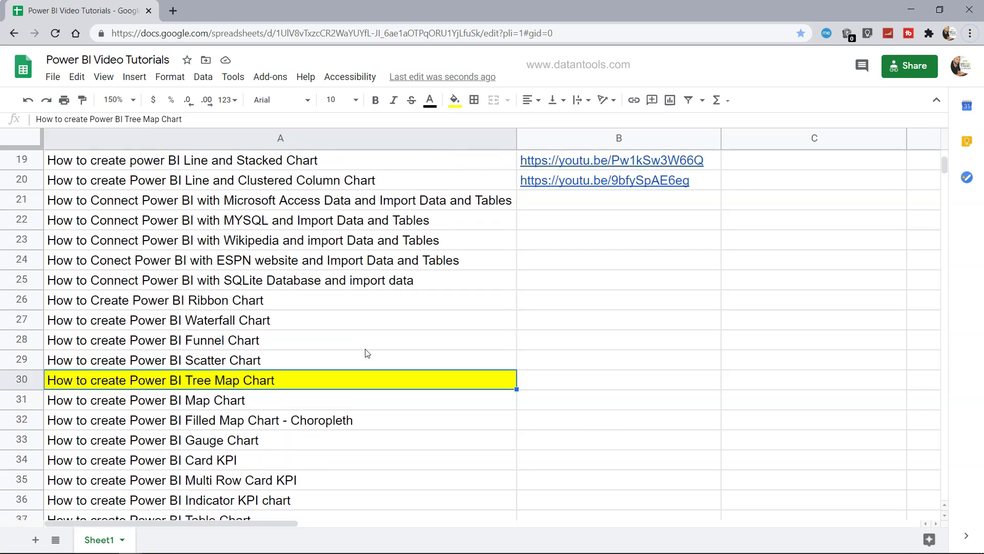
pyautogui.scroll(2, 366, 353)
pyautogui.scroll(1, 367, 353)
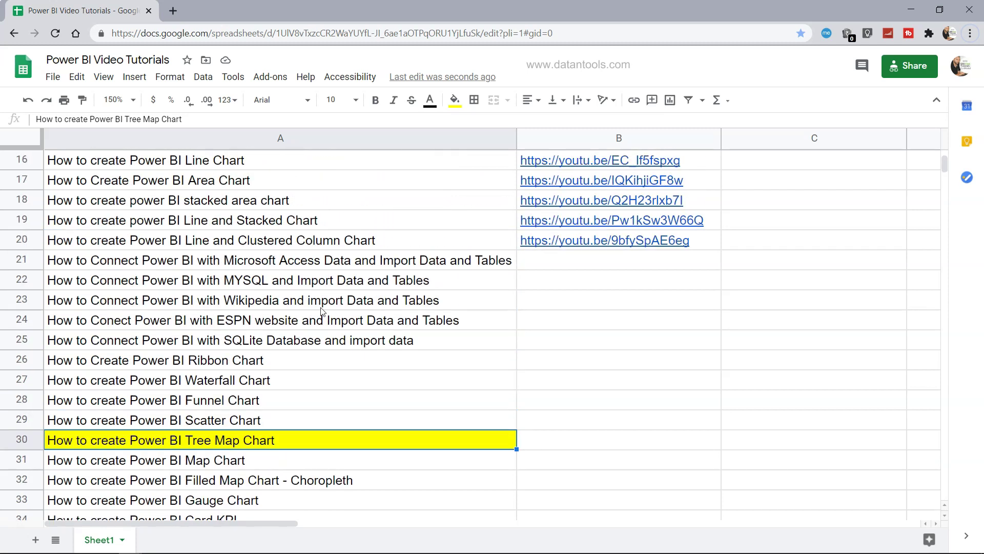
pyautogui.scroll(3, 385, 337)
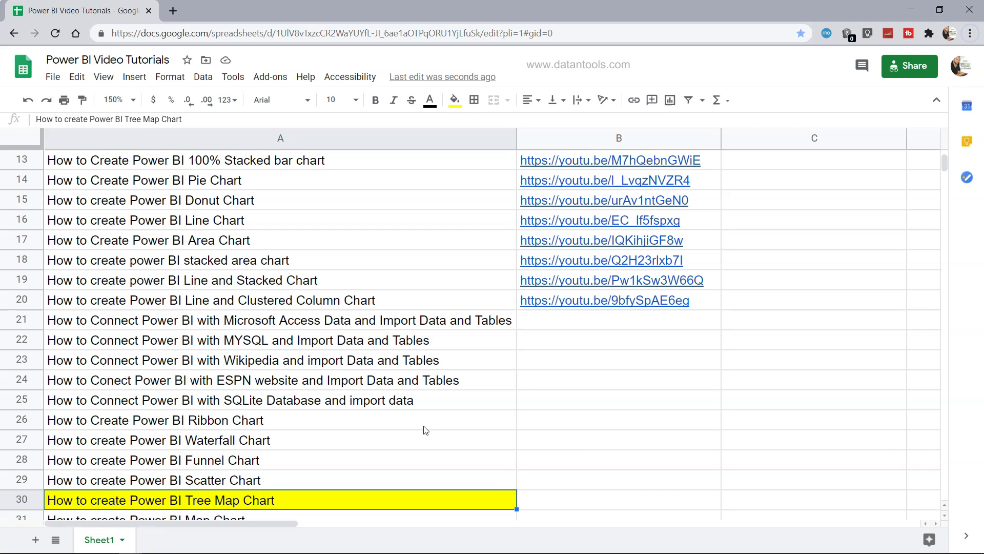
pyautogui.scroll(-2, 423, 430)
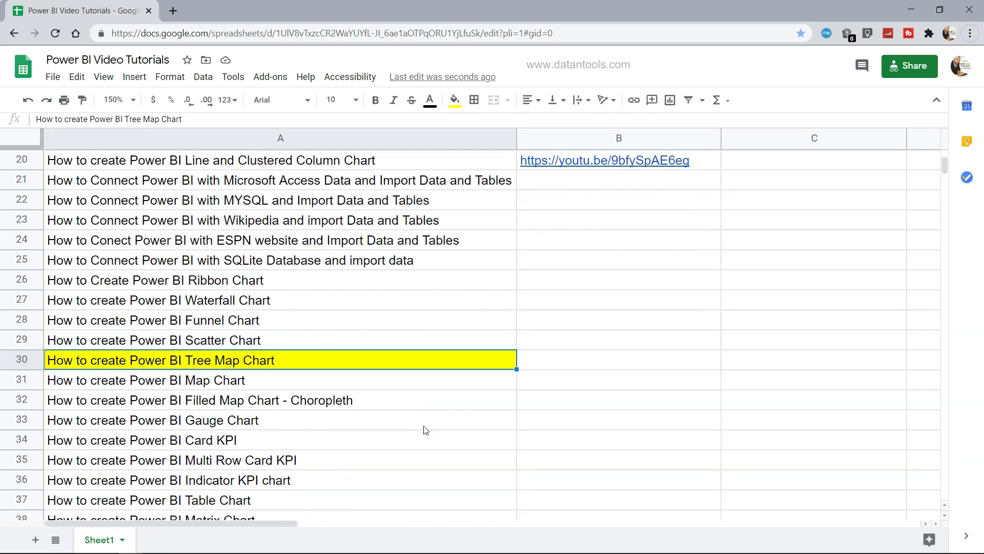
# Step: Open the Tree Map Chart tutorial page and select the existing Sales treemap
pyautogui.click(267, 361)
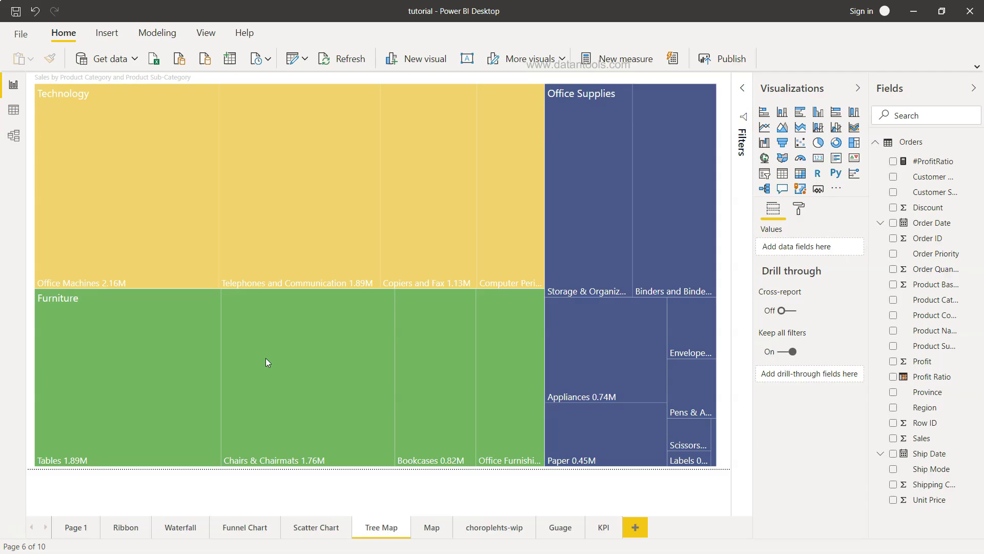
pyautogui.moveTo(511, 323)
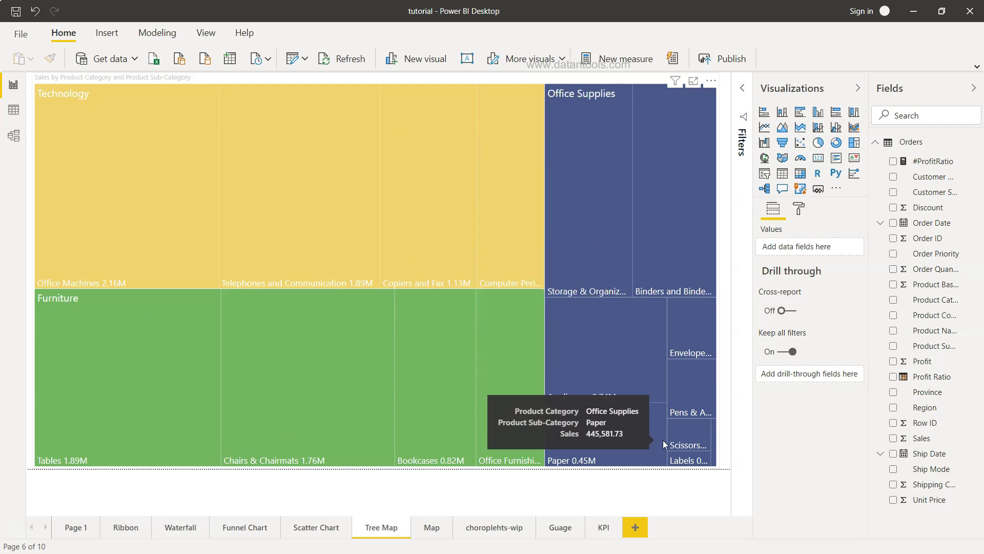
pyautogui.moveTo(510, 378)
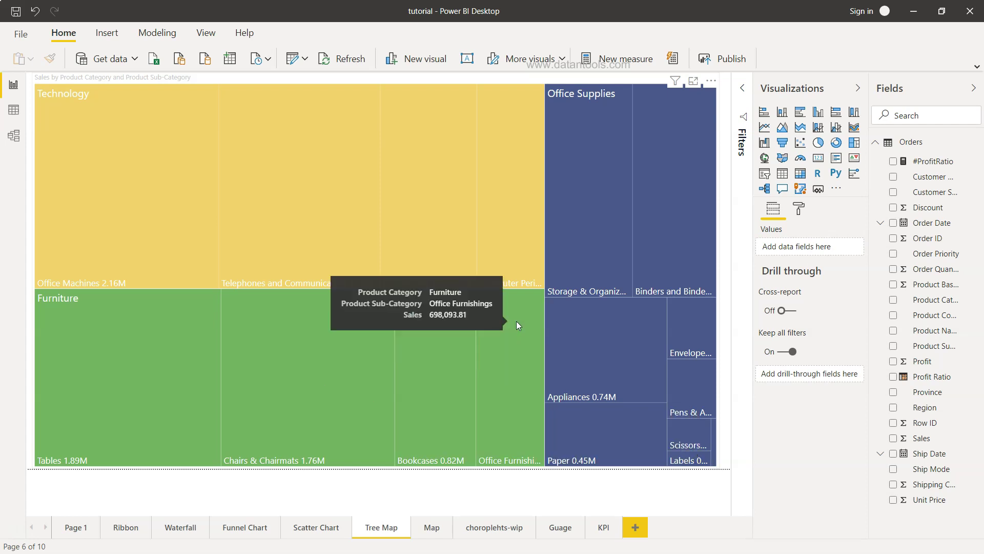
pyautogui.click(329, 255)
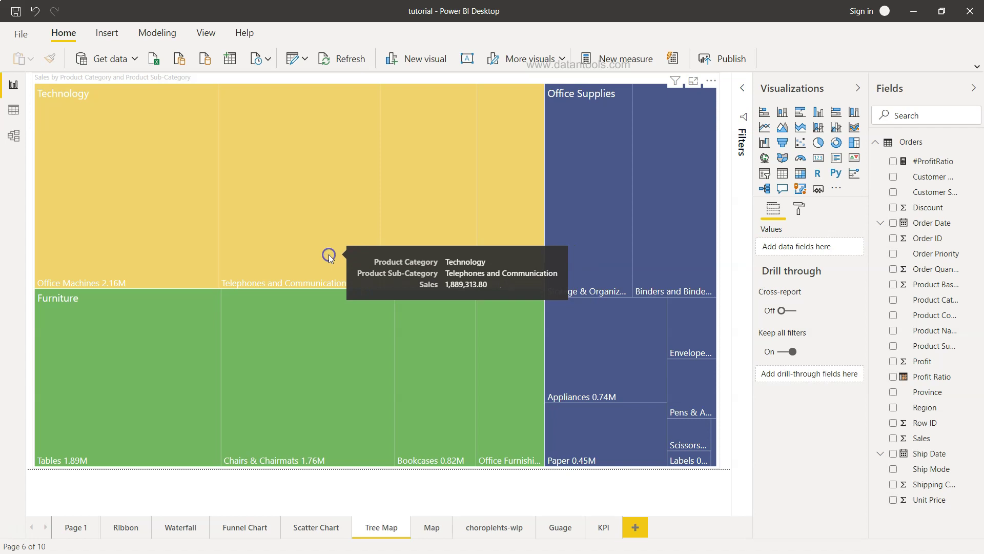
pyautogui.click(328, 255)
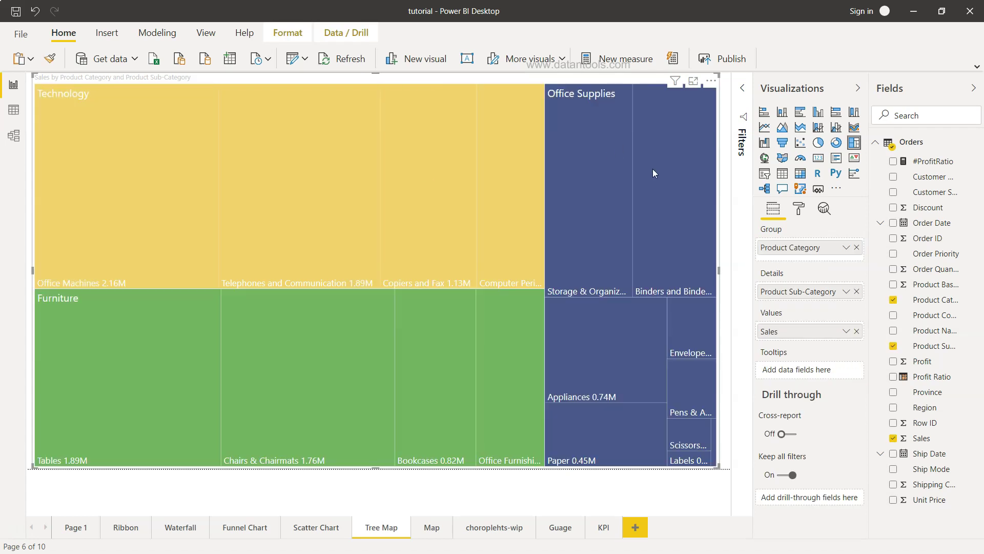
# Step: Replace the old treemap with a new treemap sized to fill most of the page
pyautogui.press('Delete')
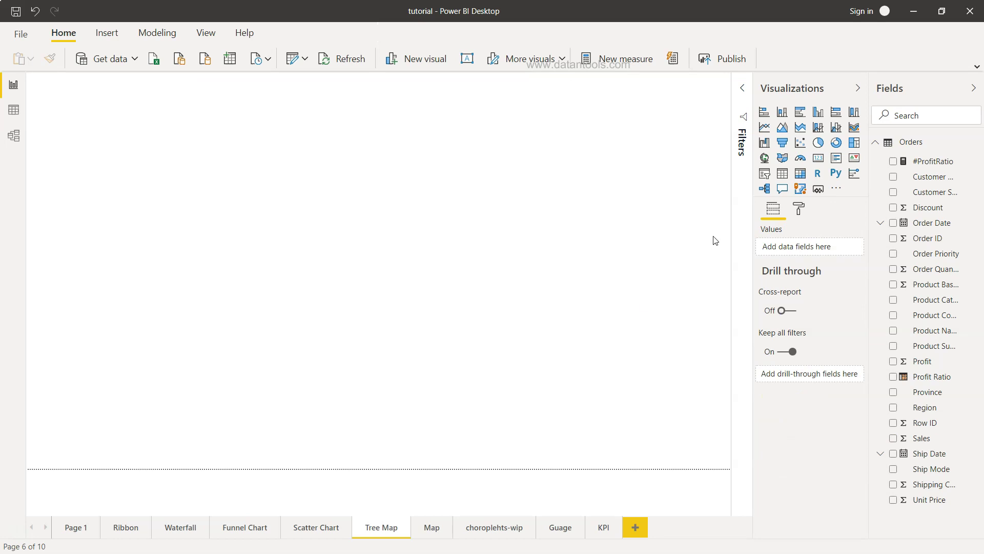
pyautogui.click(854, 143)
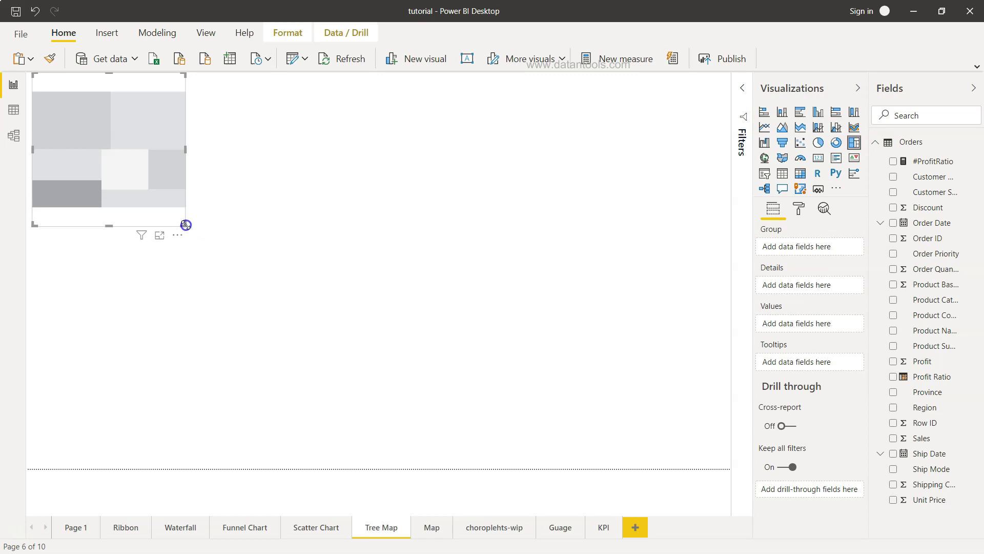
pyautogui.moveTo(184, 224)
pyautogui.mouseDown()
pyautogui.moveTo(549, 341)
pyautogui.moveTo(708, 470)
pyautogui.mouseUp()
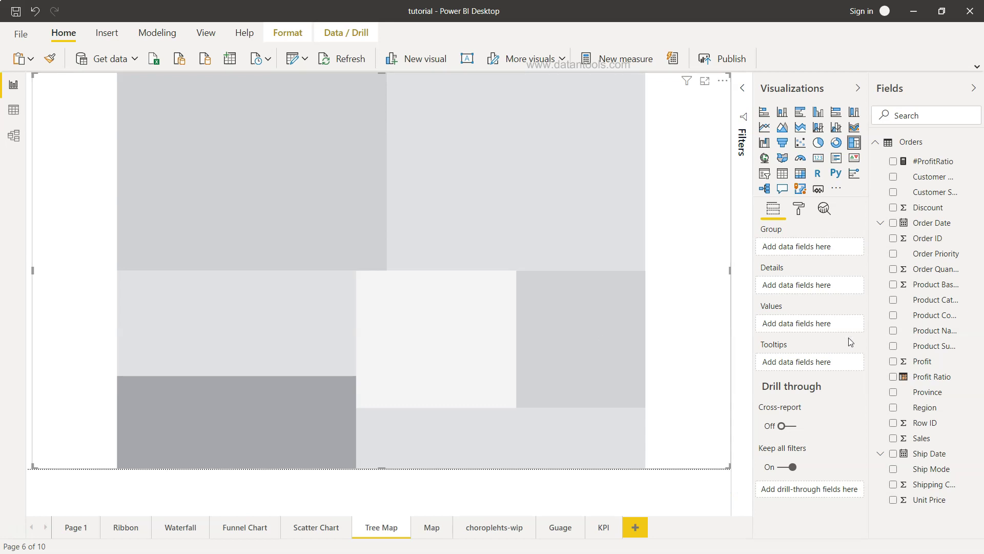
# Step: Assign Product Category as group, Product Sub-Category as details and Sales as values
pyautogui.moveTo(935, 284)
pyautogui.click(893, 301)
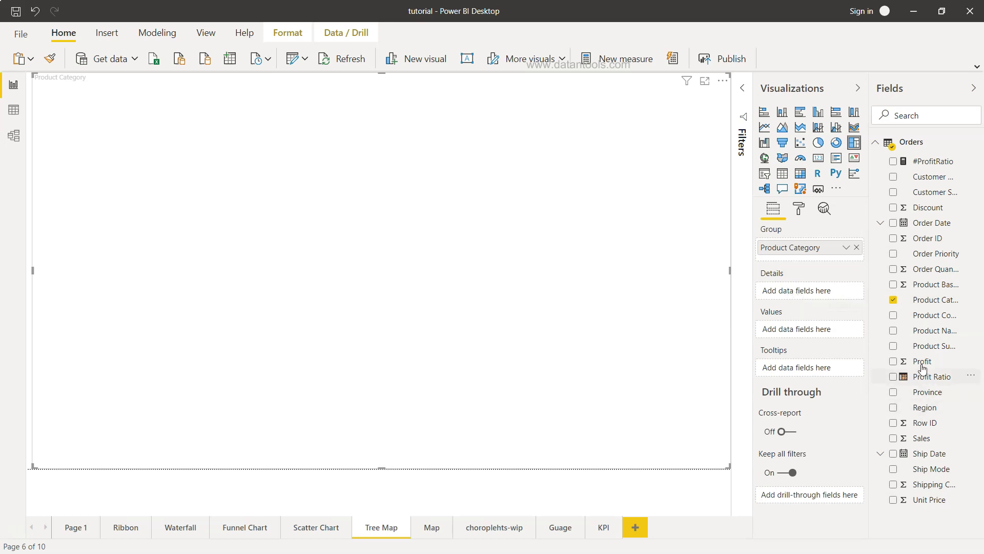
pyautogui.click(893, 347)
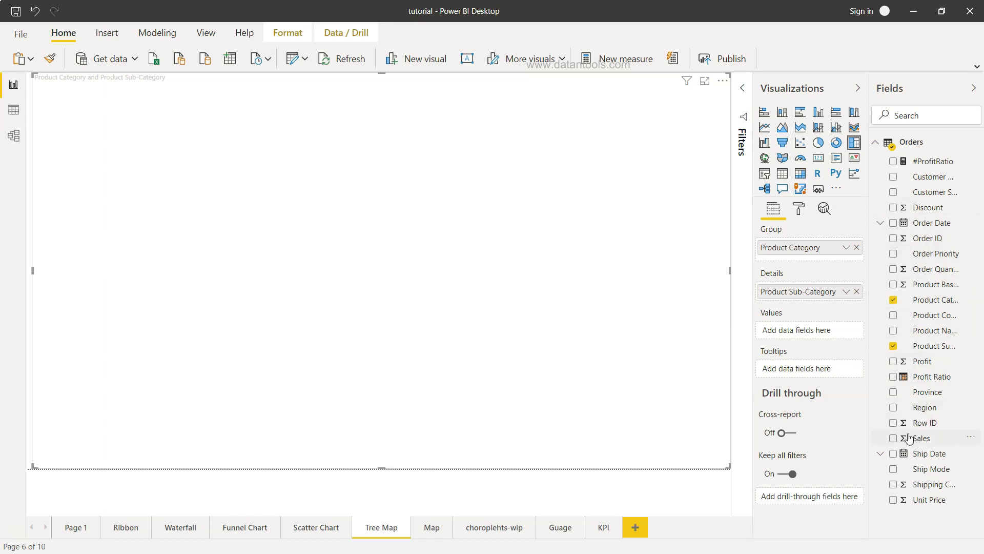
pyautogui.click(893, 437)
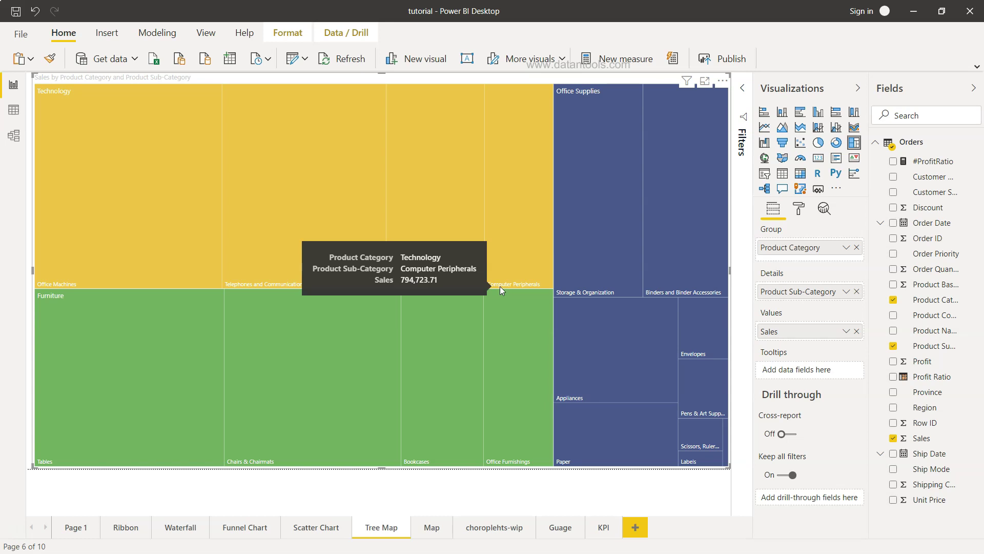
# Step: Turn on the treemap's data labels and enlarge their text size
pyautogui.click(799, 210)
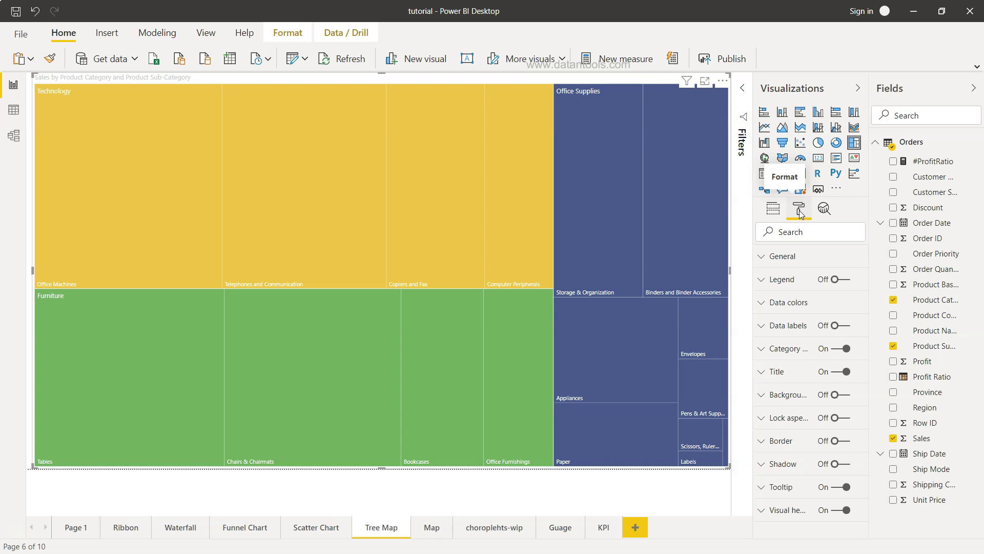
pyautogui.click(843, 327)
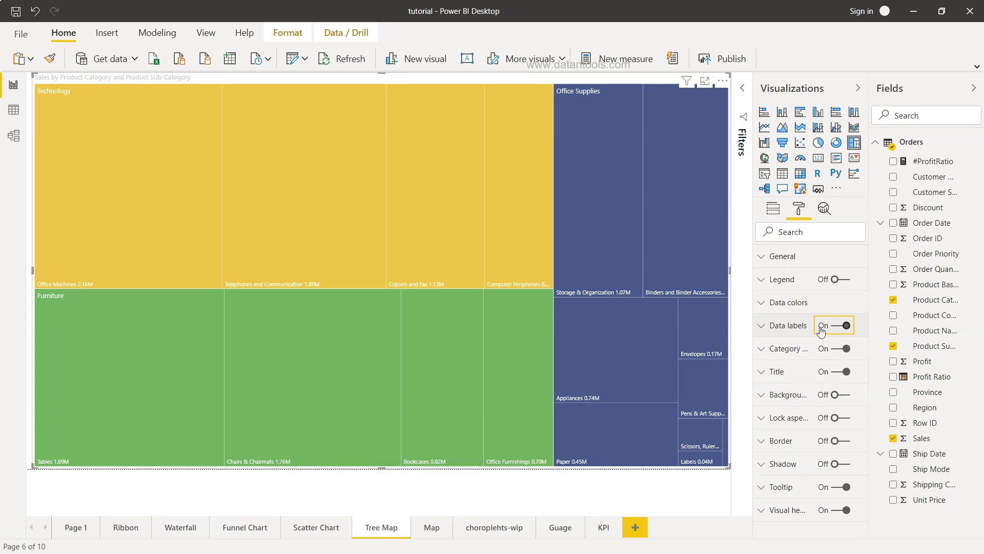
pyautogui.click(763, 325)
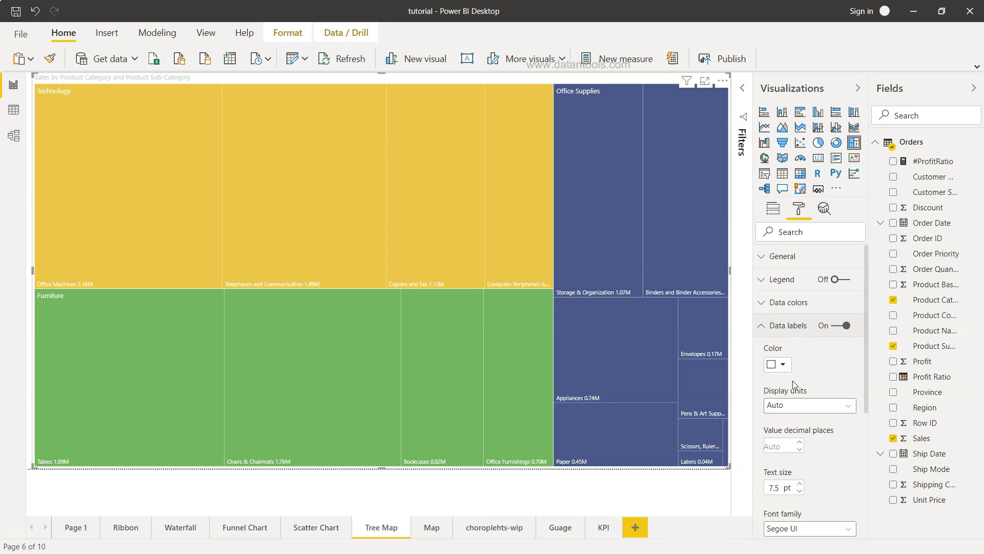
pyautogui.click(799, 486)
pyautogui.click(799, 486)
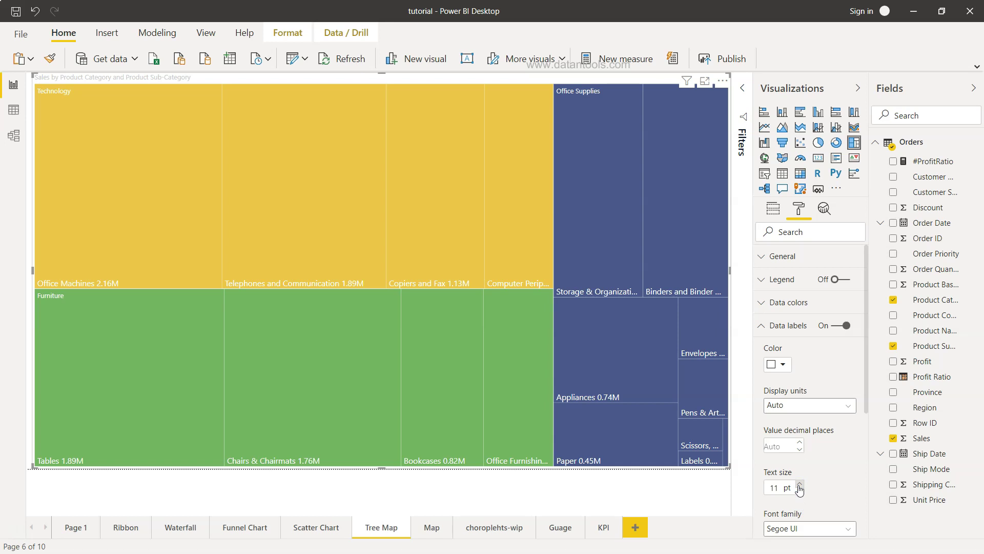
# Step: Set the data label display units to Millions, leaving the label colour unchanged
pyautogui.click(807, 405)
pyautogui.click(807, 452)
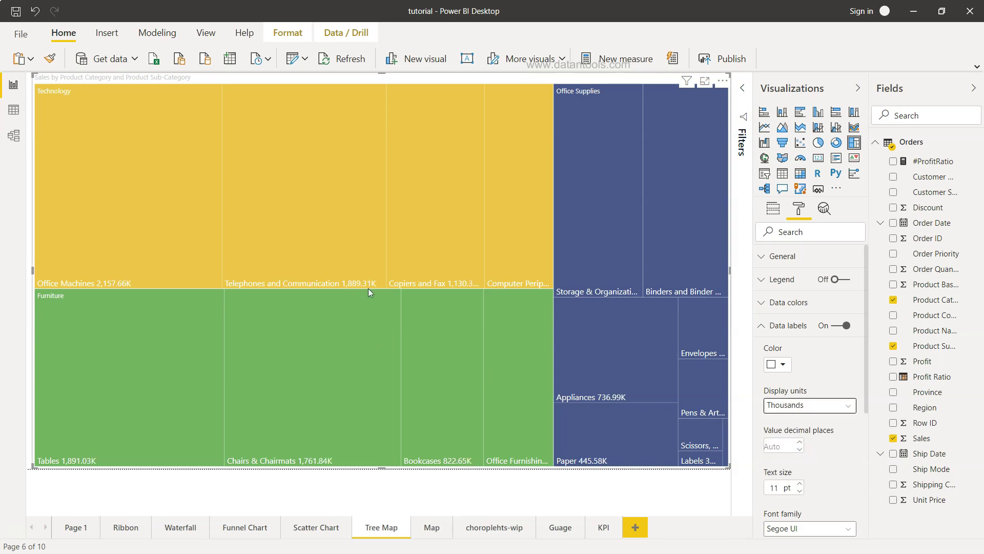
pyautogui.moveTo(367, 291)
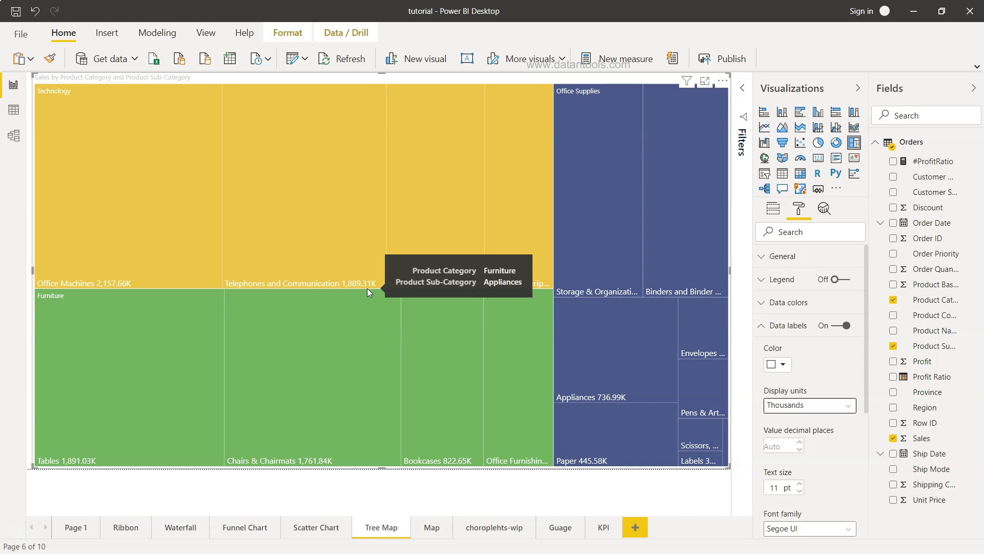
pyautogui.click(814, 409)
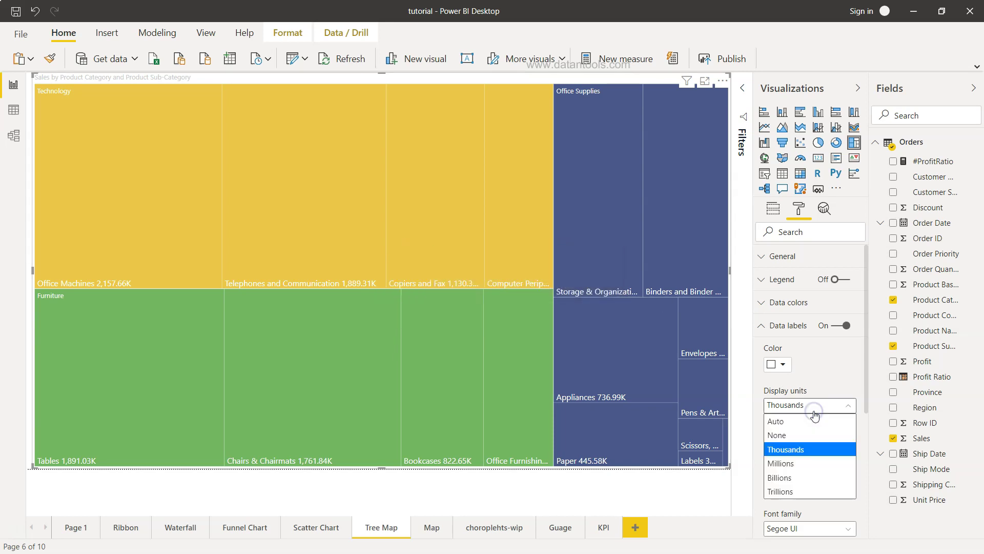
pyautogui.click(813, 463)
pyautogui.click(830, 454)
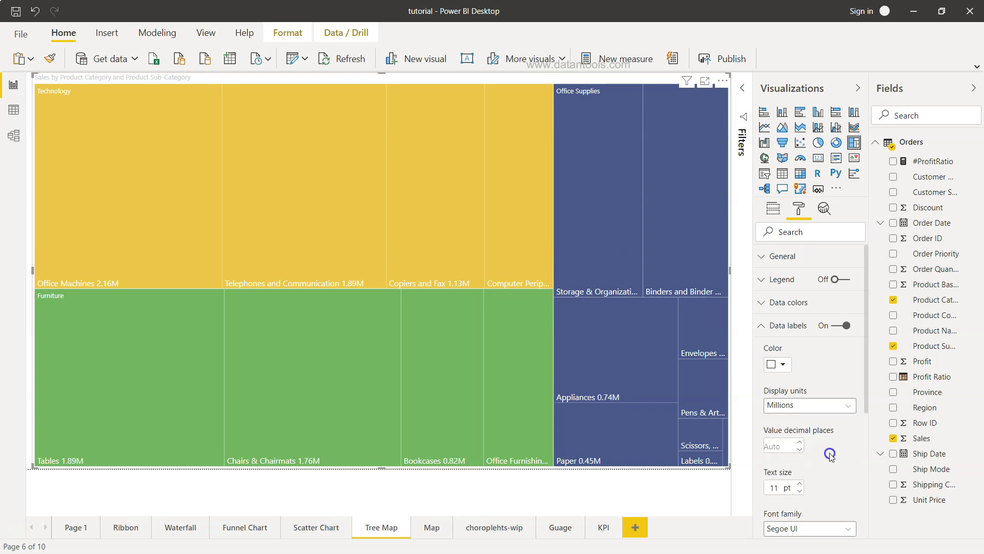
pyautogui.click(782, 366)
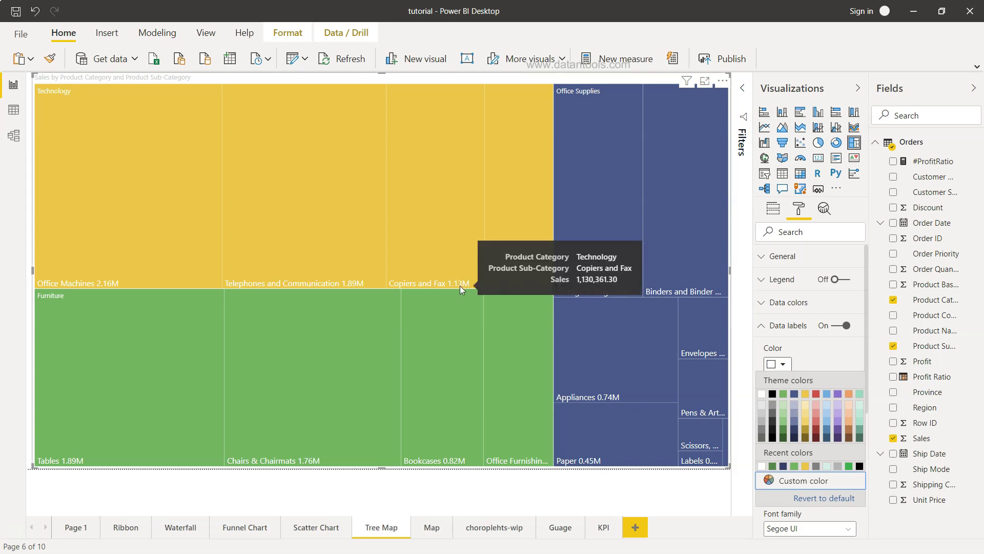
pyautogui.click(815, 353)
pyautogui.scroll(-3, 825, 478)
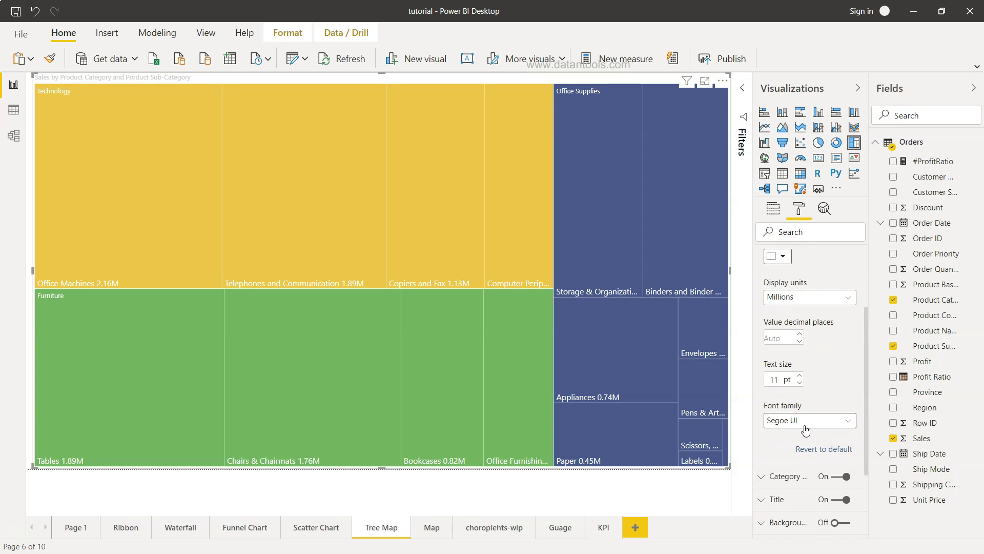
pyautogui.scroll(3, 804, 425)
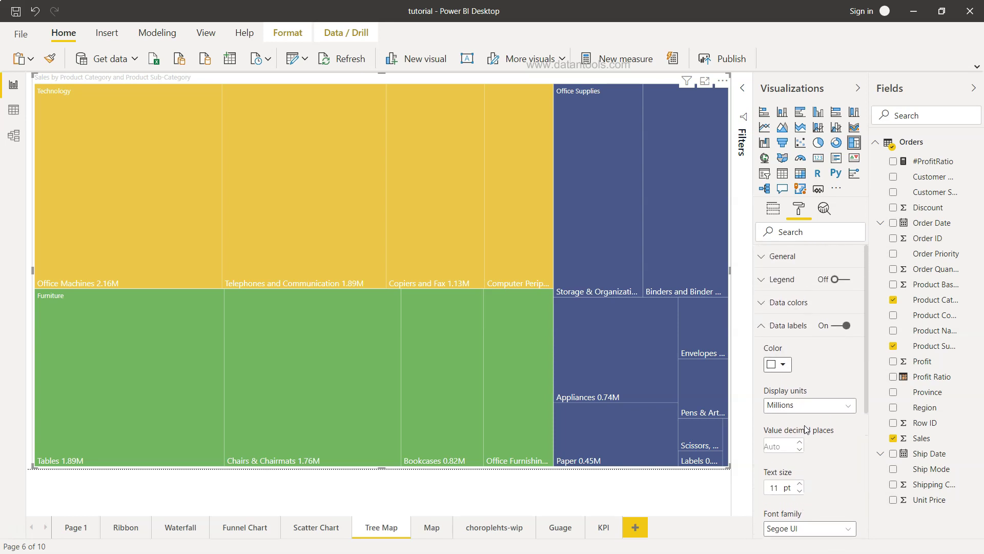
# Step: Raise the Category labels text size from 9 pt to 14 pt
pyautogui.click(762, 330)
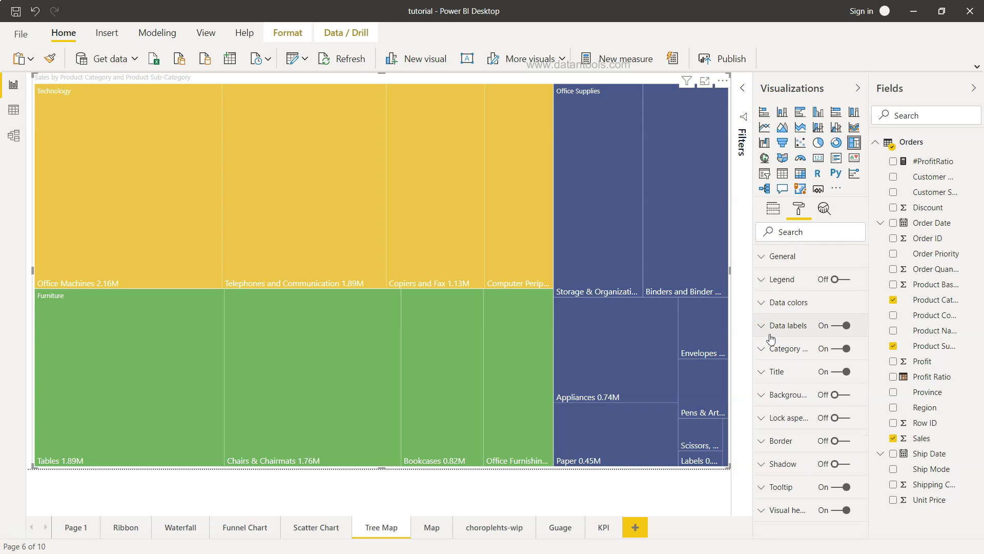
pyautogui.click(761, 283)
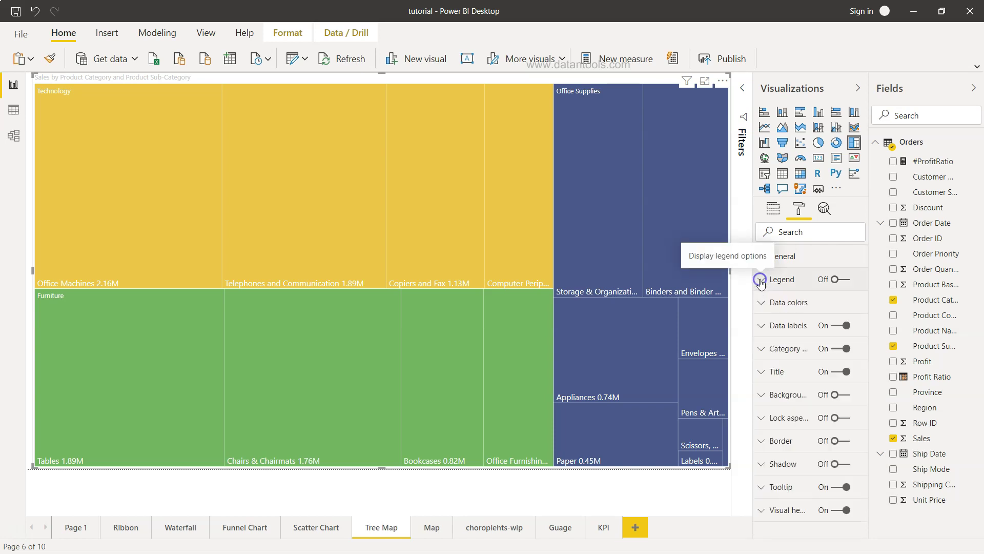
pyautogui.click(761, 348)
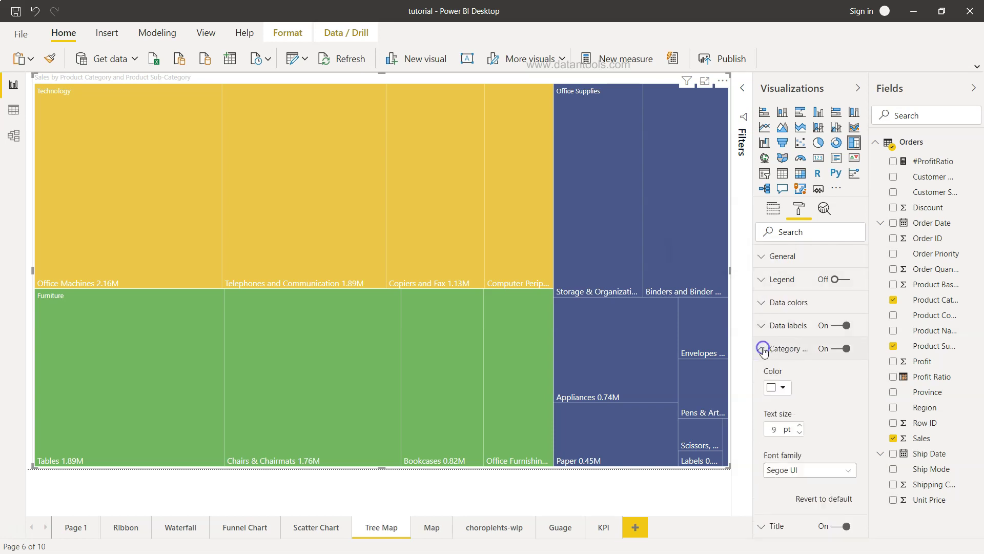
pyautogui.click(799, 425)
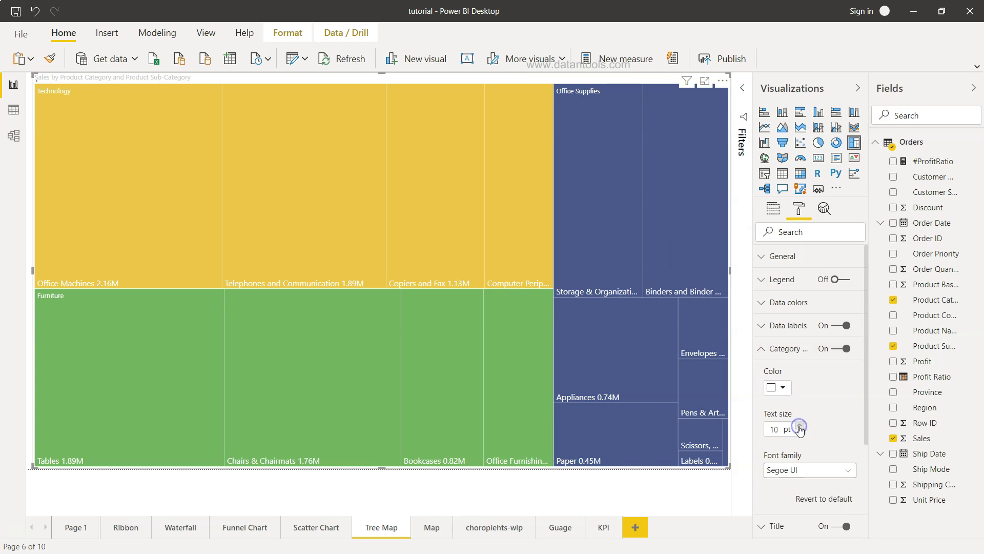
pyautogui.click(799, 424)
pyautogui.click(799, 424)
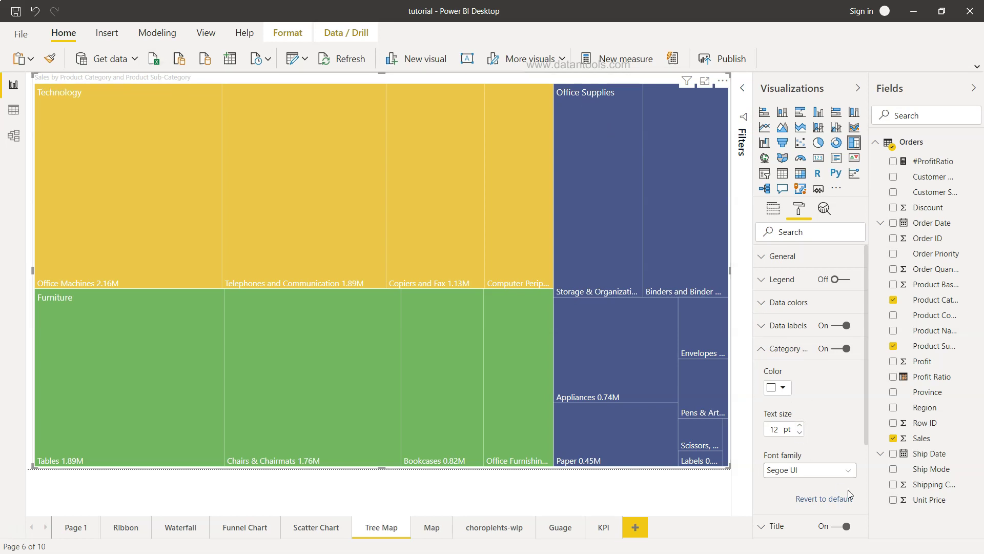
pyautogui.click(800, 426)
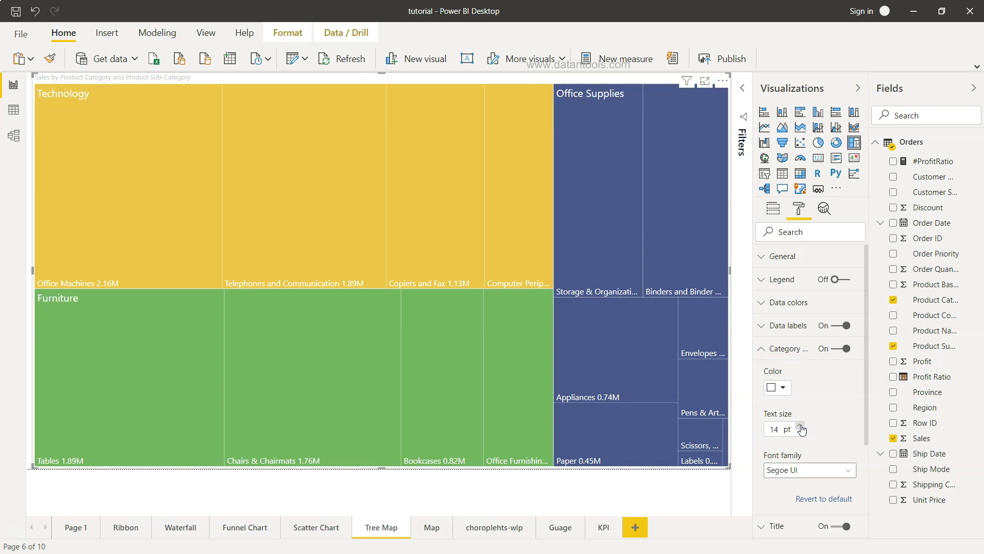
pyautogui.scroll(-2, 821, 430)
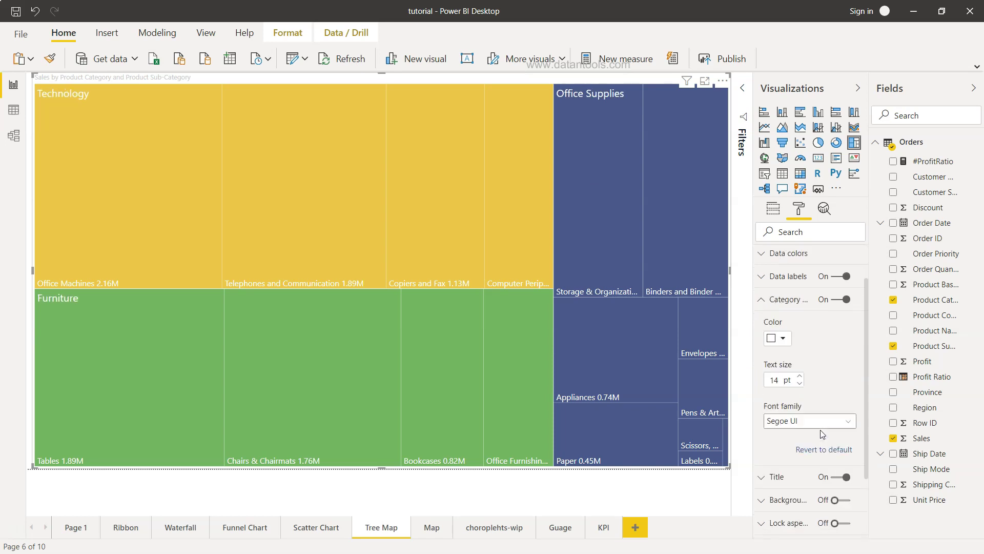
pyautogui.scroll(-2, 821, 429)
pyautogui.scroll(3, 821, 430)
pyautogui.scroll(1, 821, 435)
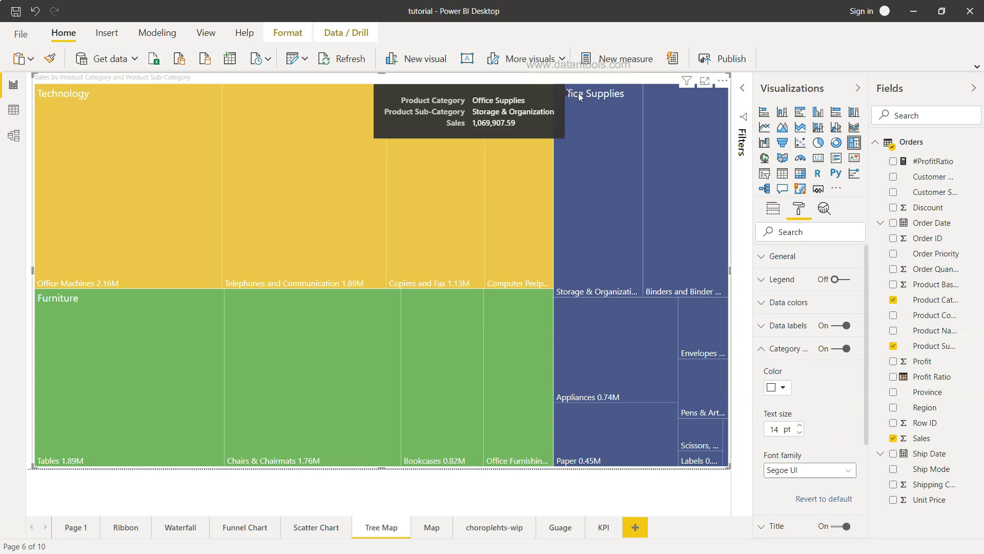
pyautogui.moveTo(690, 359)
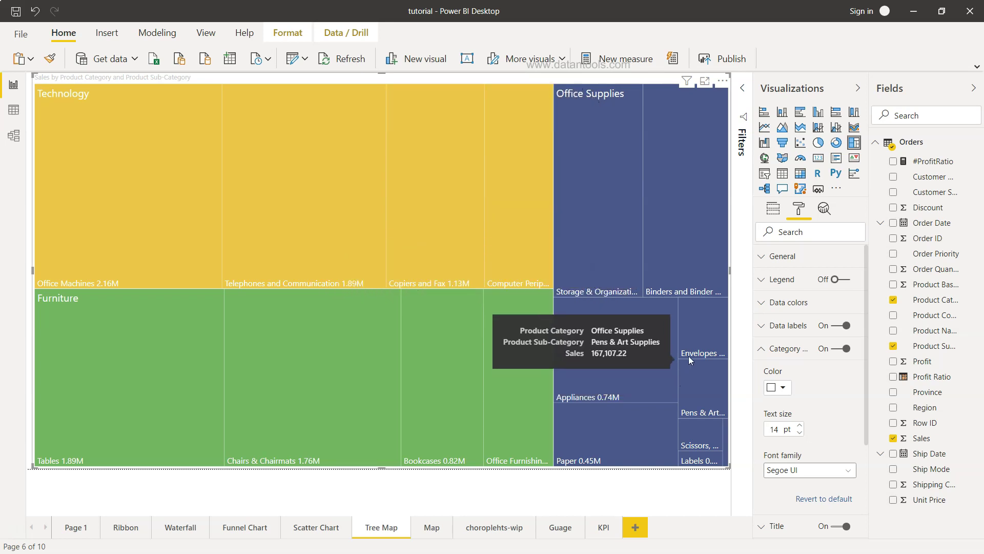
# Step: In Data colors, set Office Supplies to the purple theme colour instead of light teal
pyautogui.click(761, 348)
pyautogui.click(763, 303)
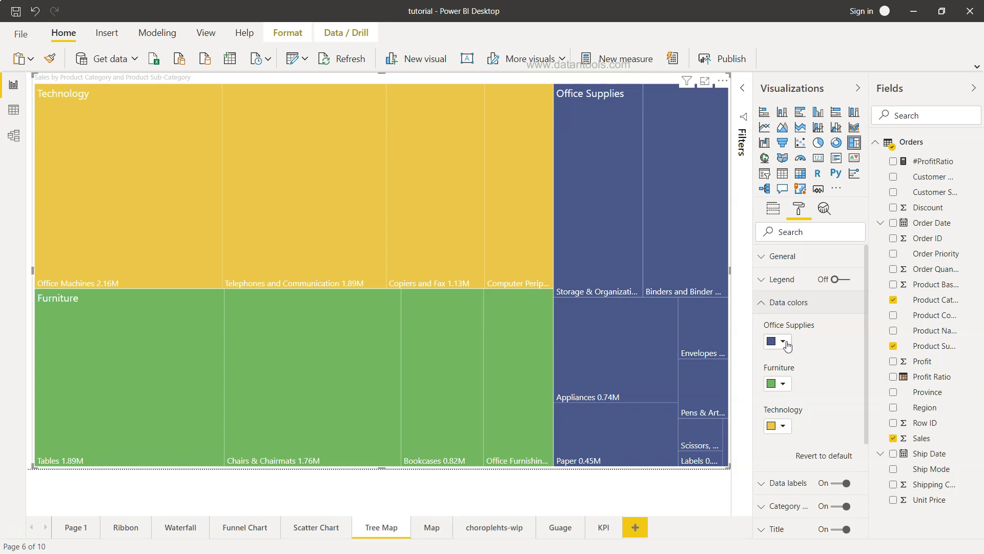
pyautogui.click(778, 341)
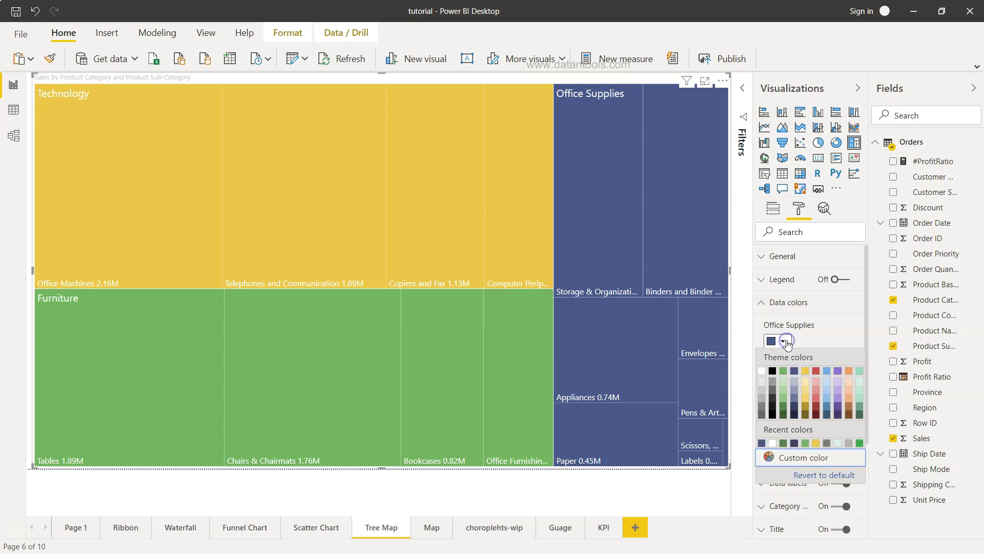
pyautogui.click(860, 372)
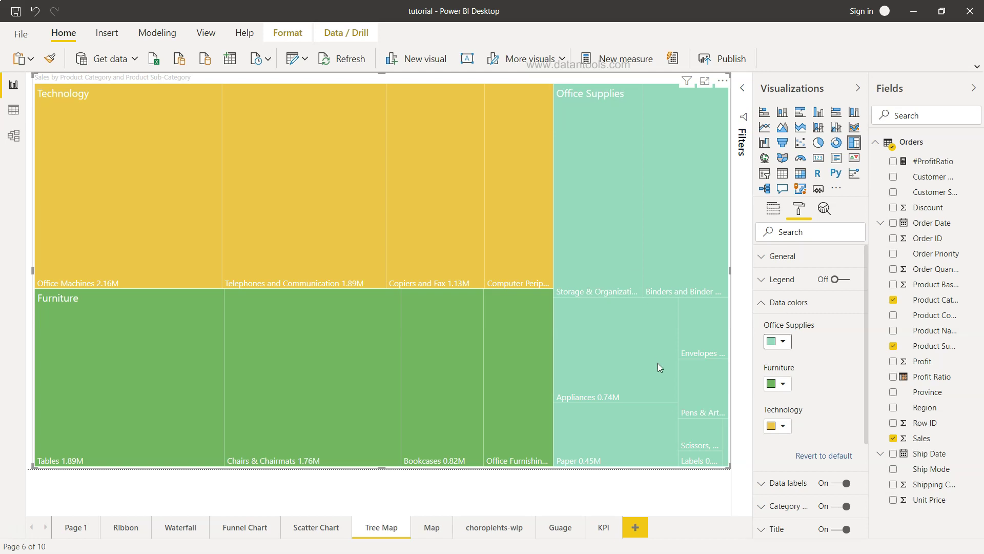
pyautogui.click(783, 342)
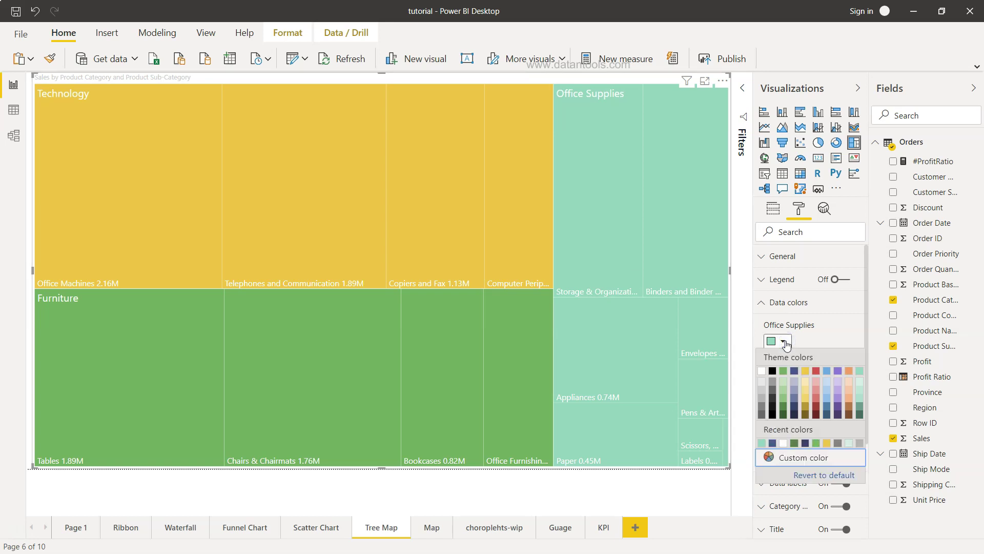
pyautogui.click(843, 369)
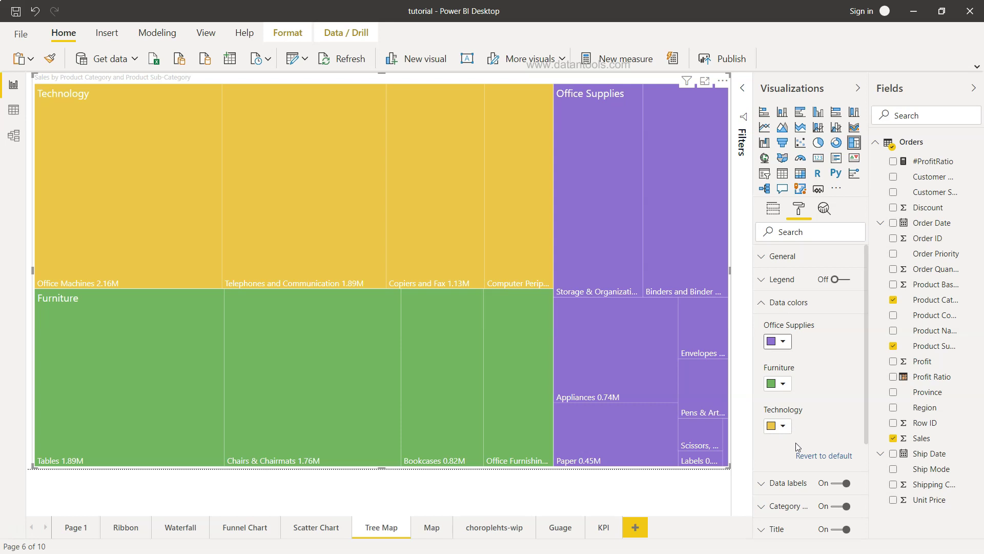
pyautogui.scroll(-4, 807, 402)
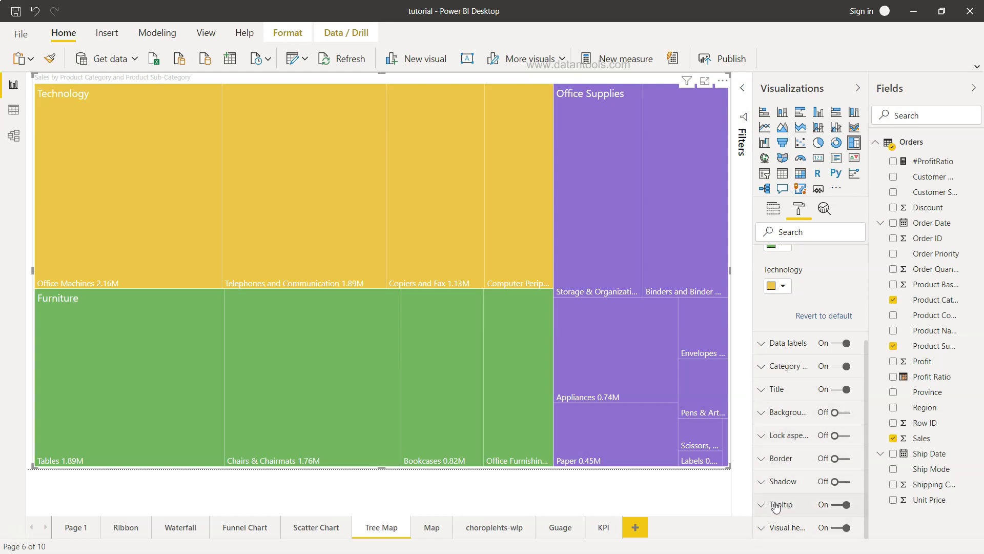
pyautogui.scroll(3, 813, 374)
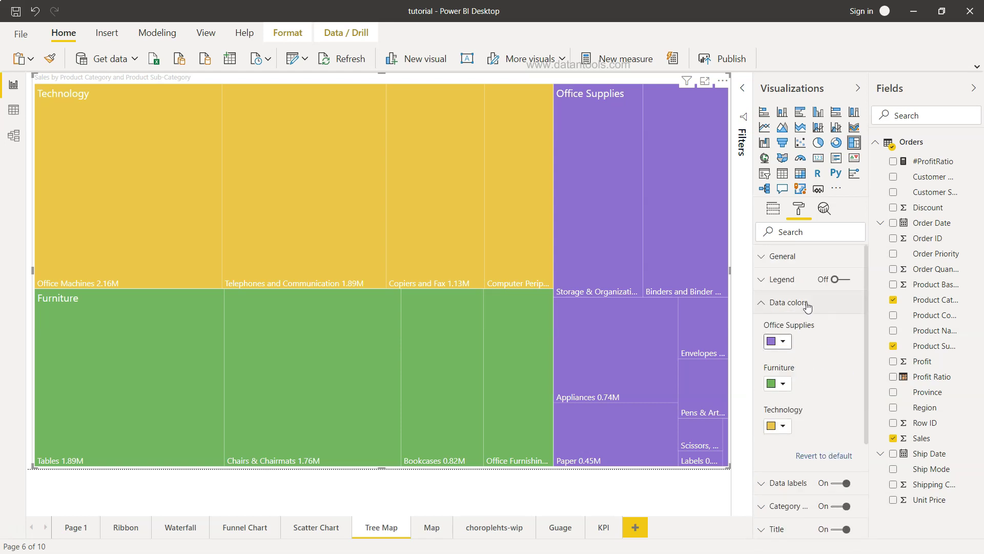
# Step: Add the Profit field to the treemap's Tooltips well from the Fields tab
pyautogui.click(772, 208)
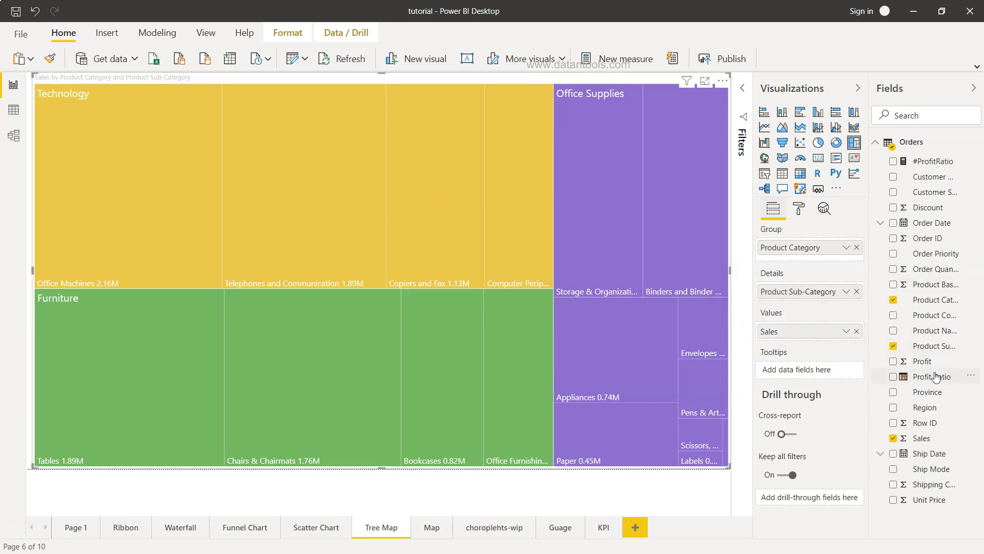
pyautogui.moveTo(923, 361); pyautogui.dragTo(817, 375)
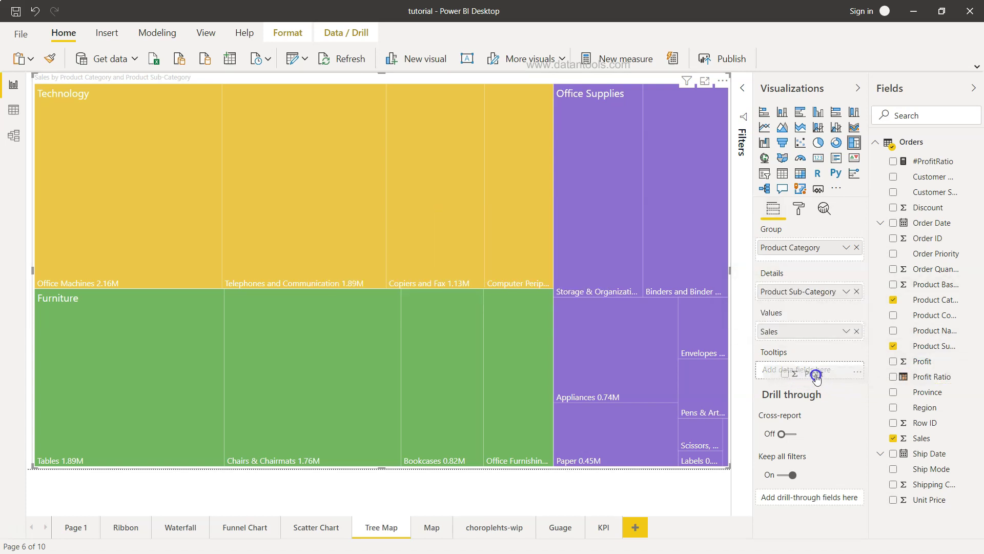